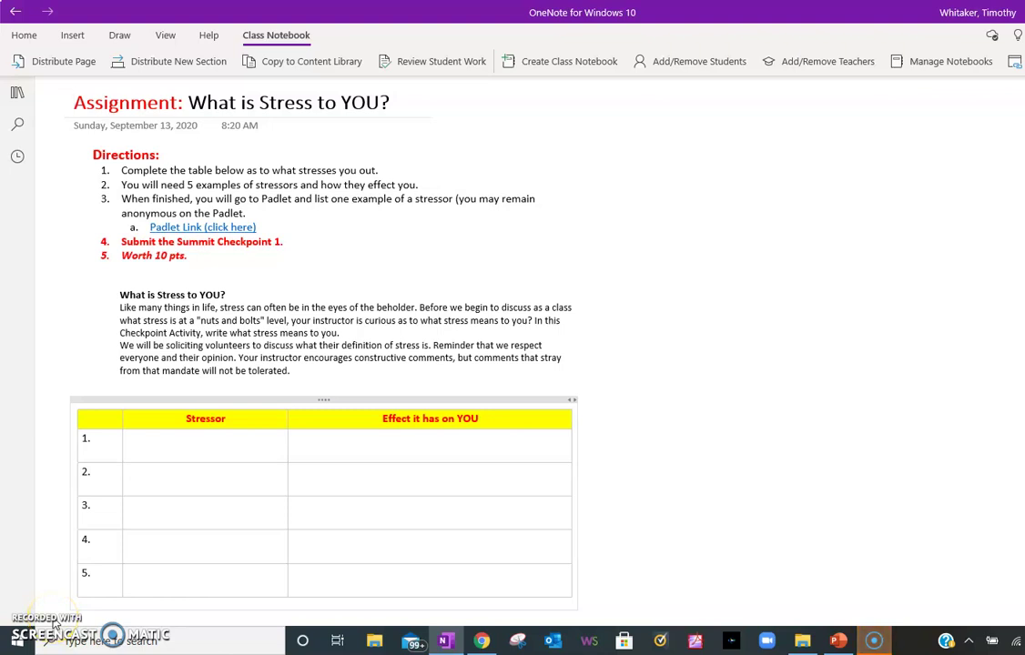
Step: Enter 'Preparing class for the Hybrid' in the first Stressor cell of the table
left_click(73, 611)
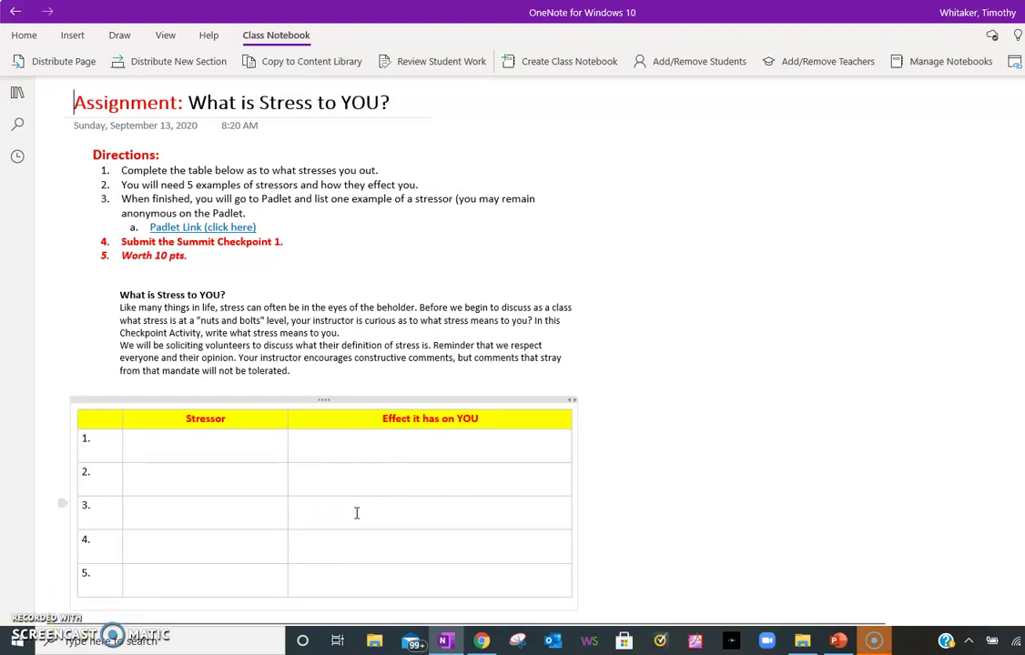
left_click(602, 450)
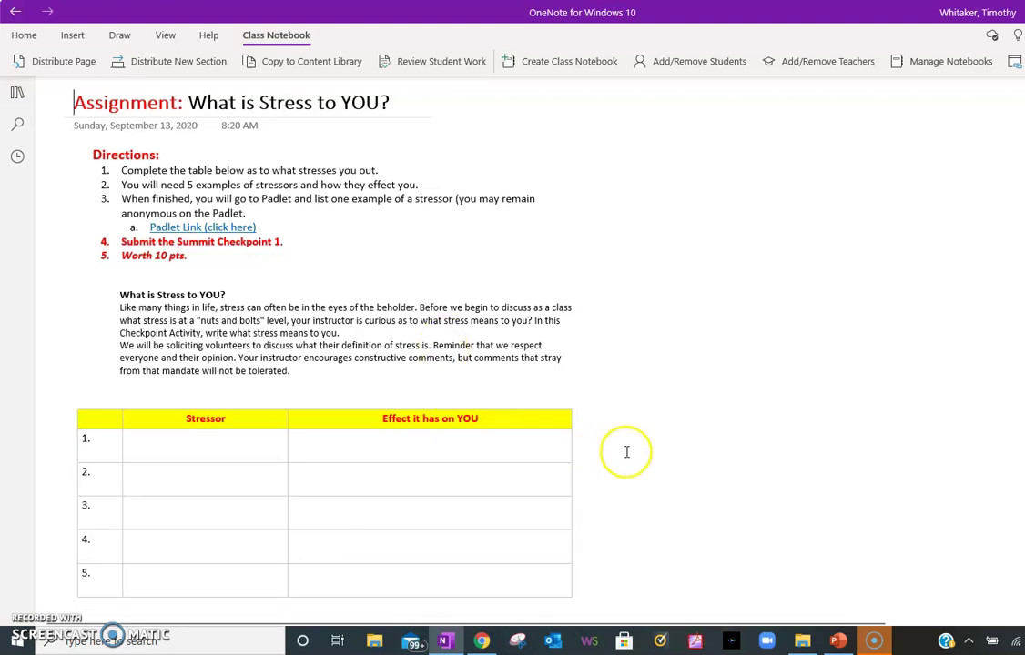
scroll(626, 452, "down", 2)
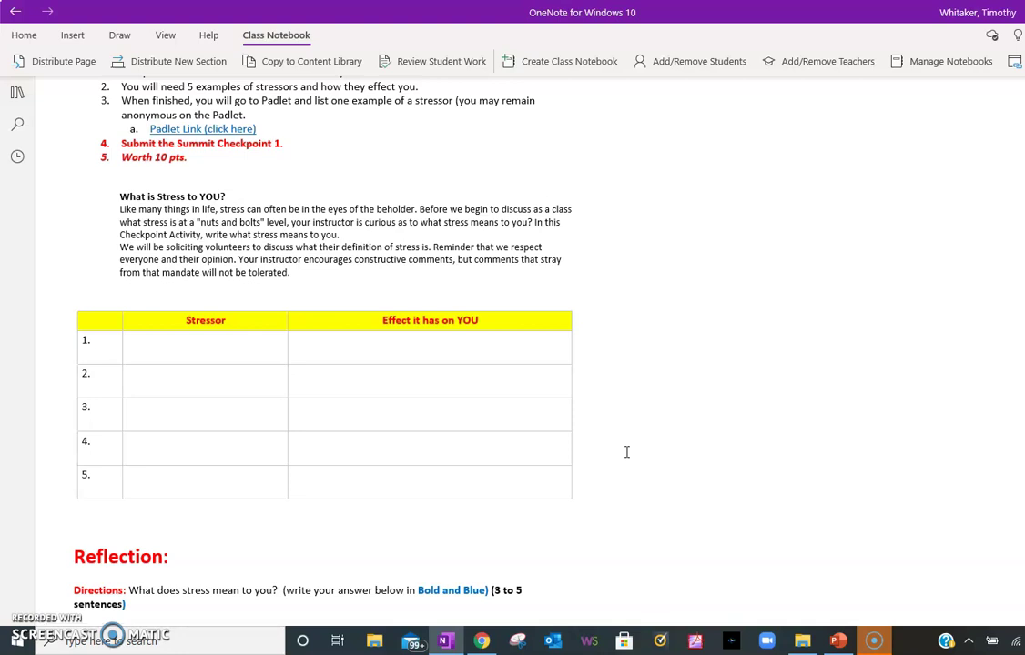
scroll(627, 428, "up", 2)
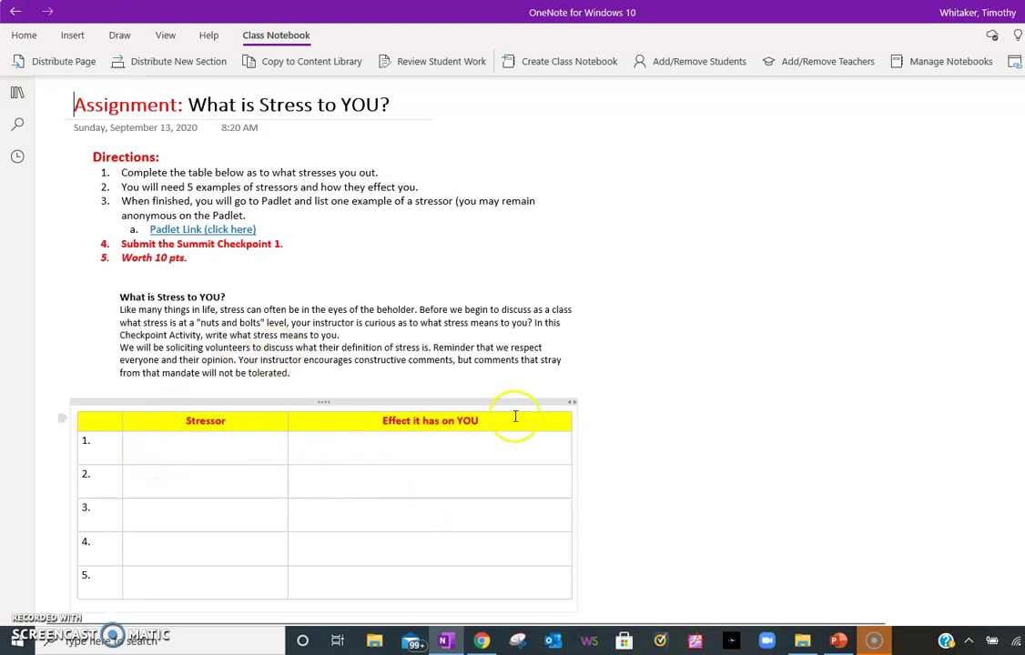
left_click(219, 449)
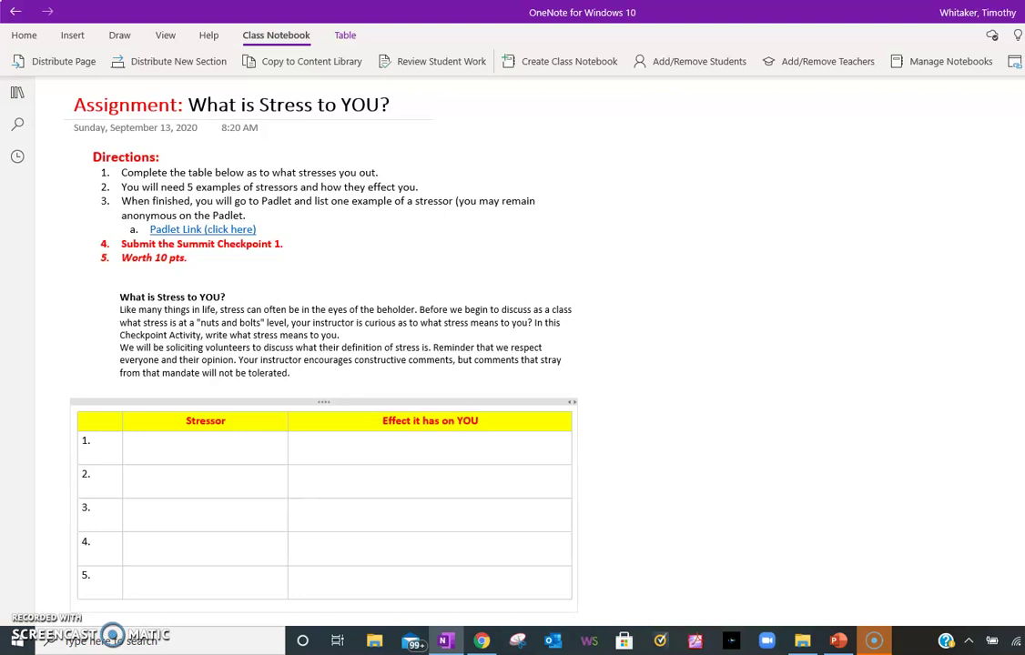
type("Prepar")
type("ing class")
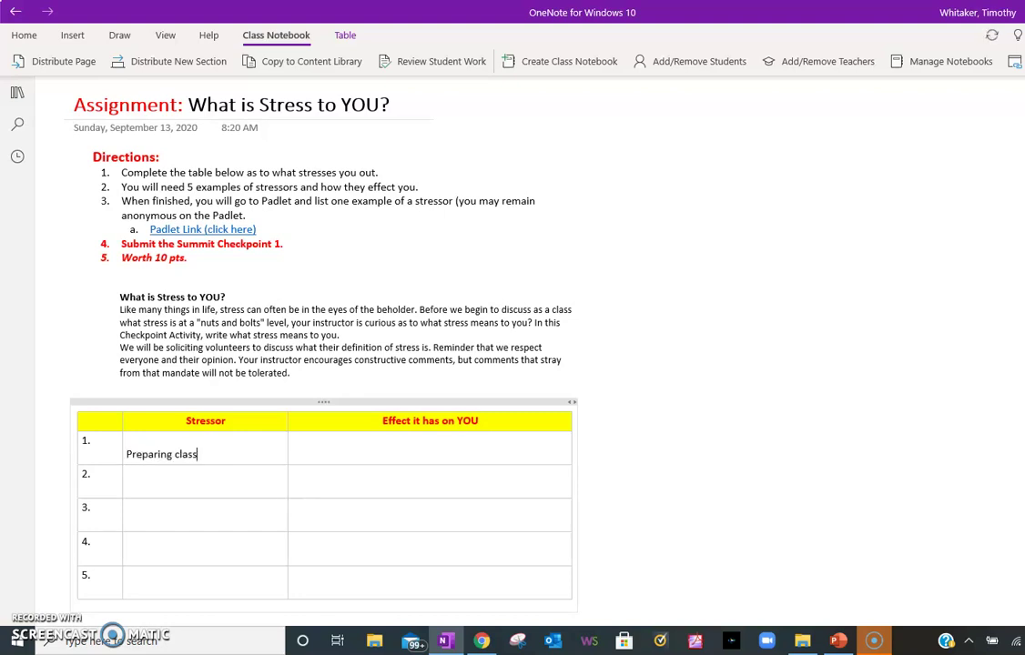
type(" for the Hyb")
type("rid")
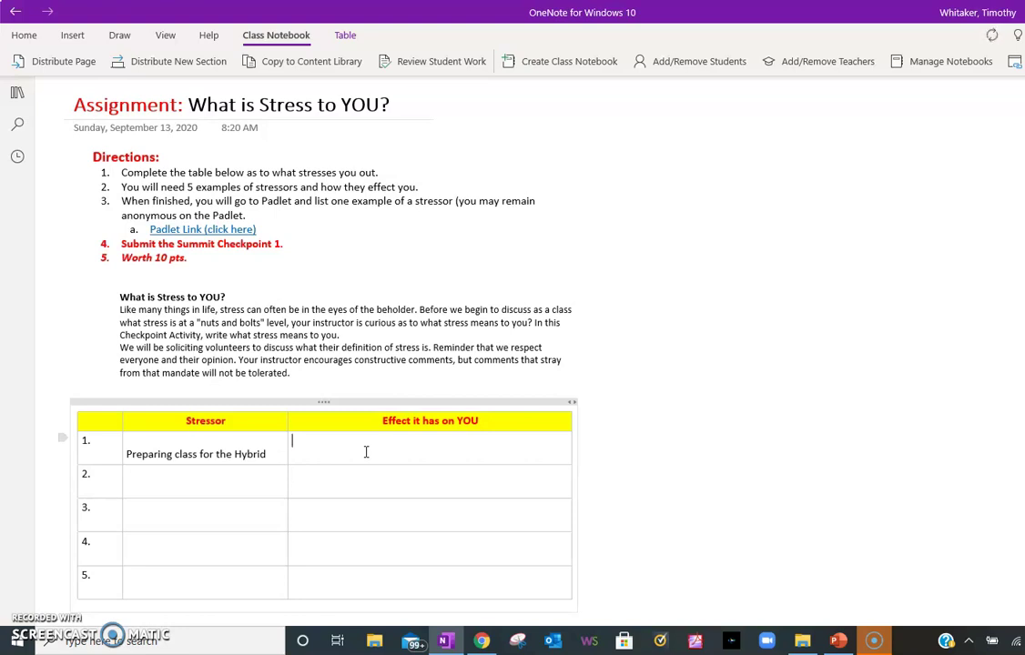
Step: Fill row 1's Effect cell with 'Effects my sleep. Dreaming about what to do (Anxiety)'
type("Effects ")
type("my sleep.")
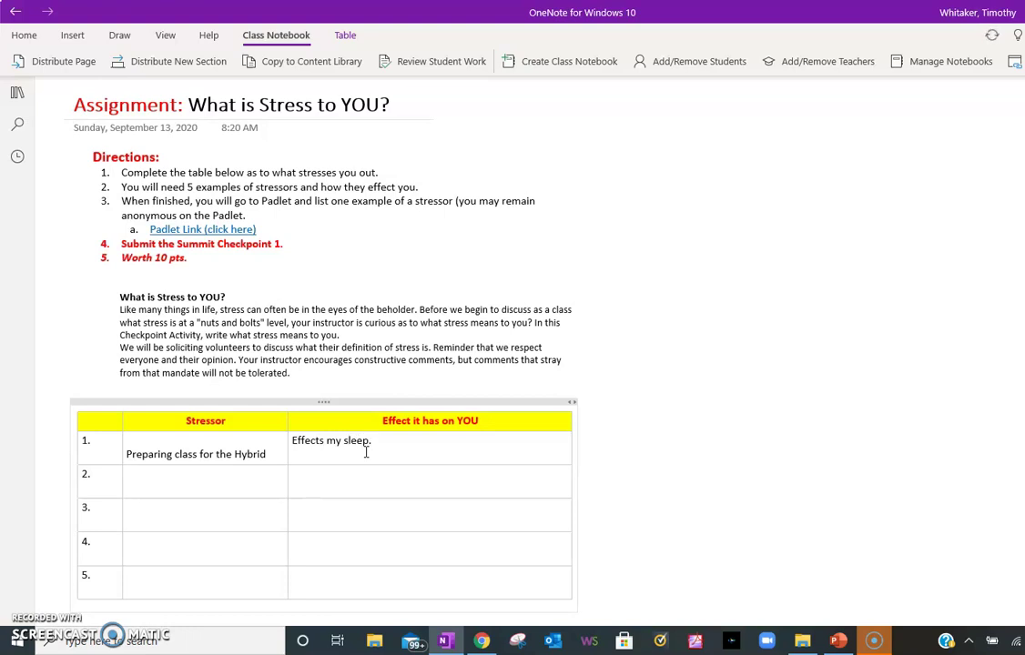
type("  Dreaming abo")
type("ut what to")
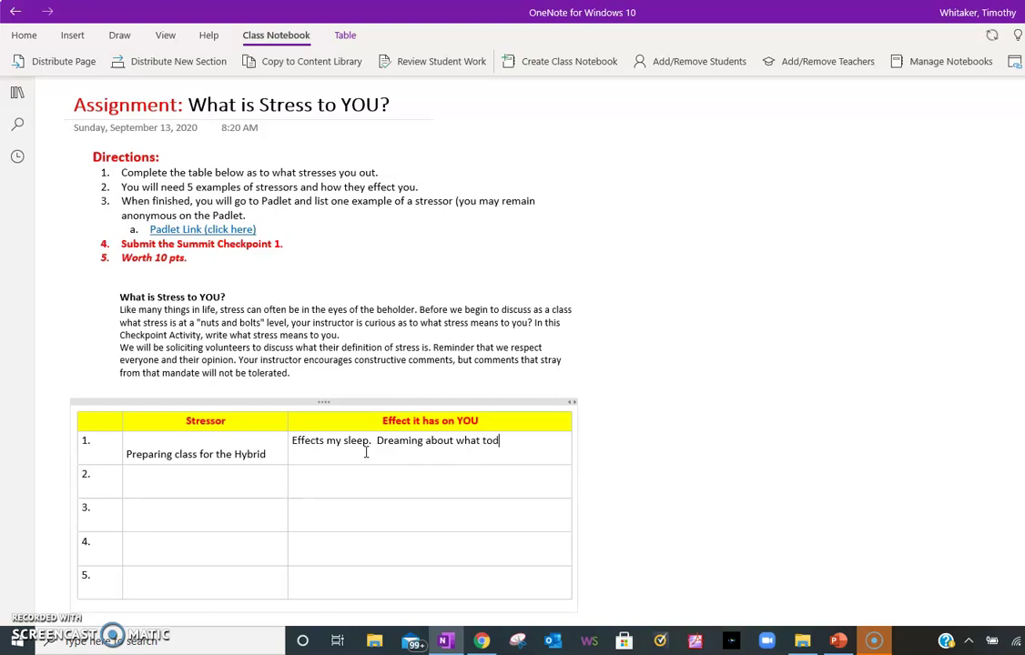
type(" do")
type("(")
type("An")
type("xiety")
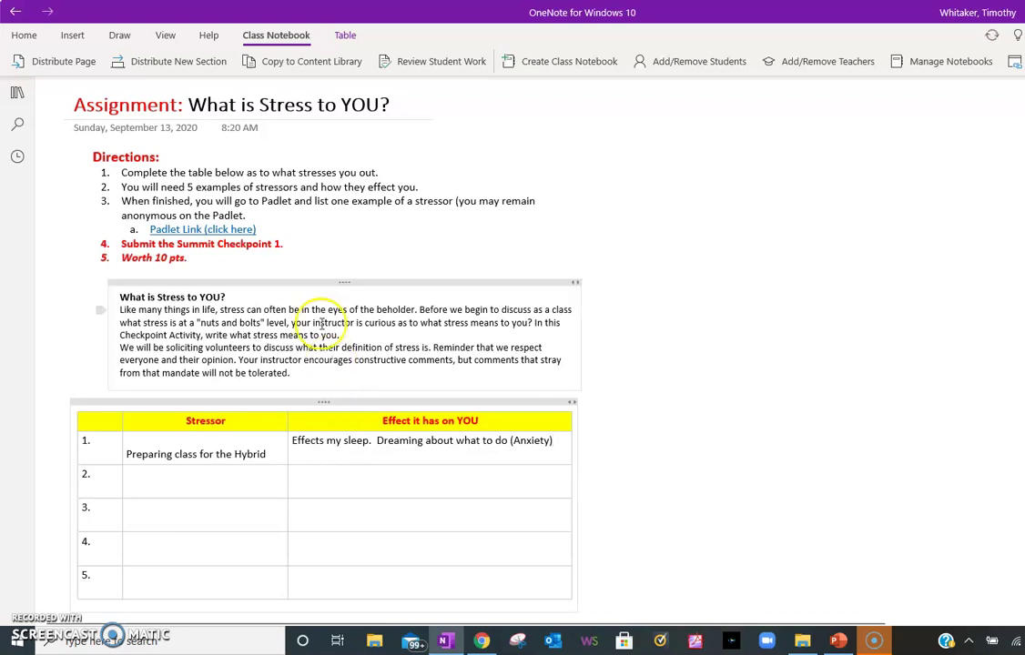
Step: Move through the empty third, fifth and second Stressor rows of the table
scroll(219, 513, "down", 2)
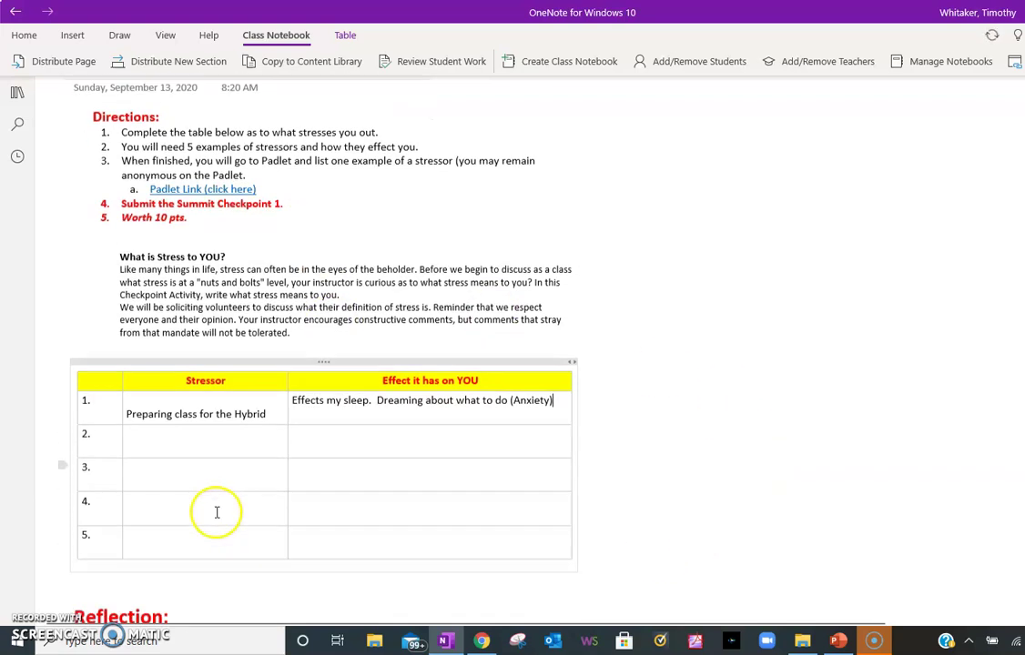
left_click(222, 410)
left_click(200, 484)
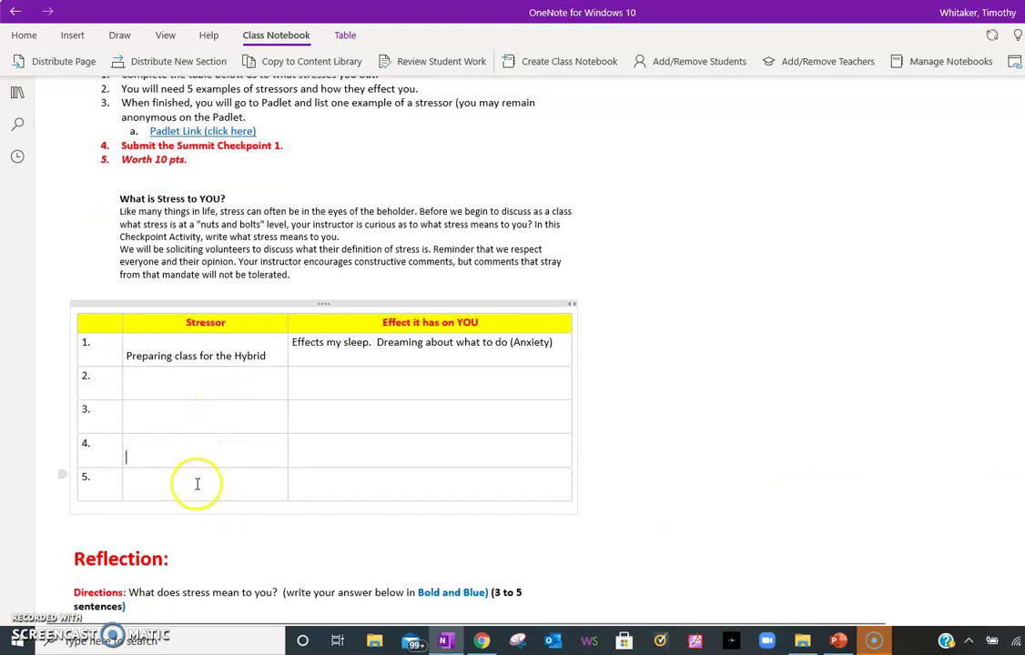
left_click(204, 384)
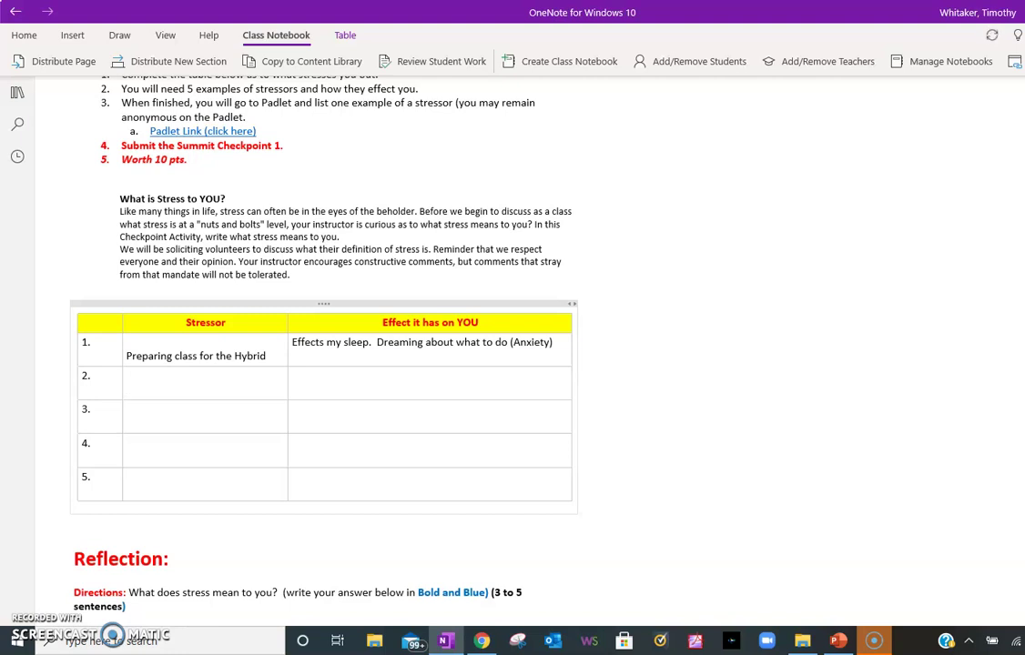
Step: Follow the 'Padlet Link (click here)' hyperlink in the Directions
scroll(410, 310, "up", 2)
scroll(410, 309, "down", 3)
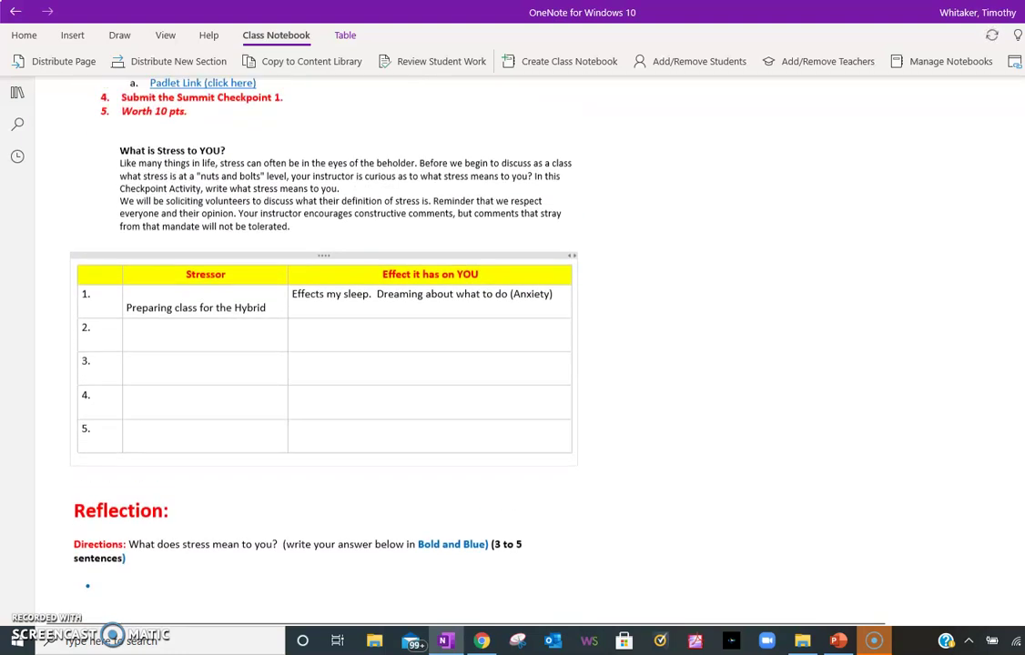
scroll(937, 148, "up", 3)
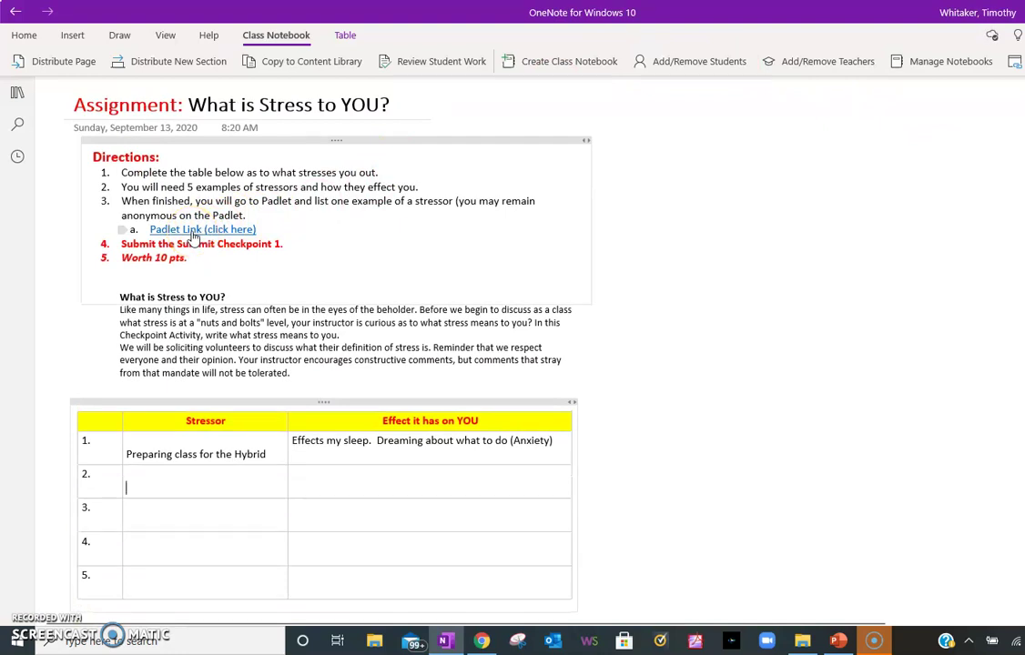
left_click(192, 233)
Step: Show the 'What is Stress to You?' wall in Chrome, starting then discarding an empty post
left_click(488, 642)
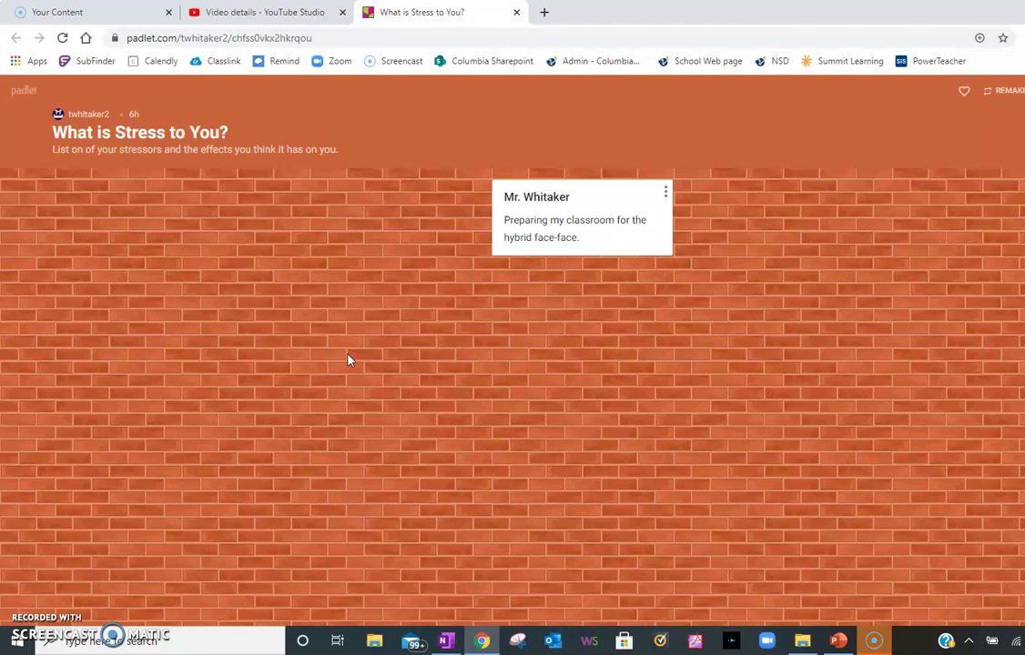
double_click(94, 211)
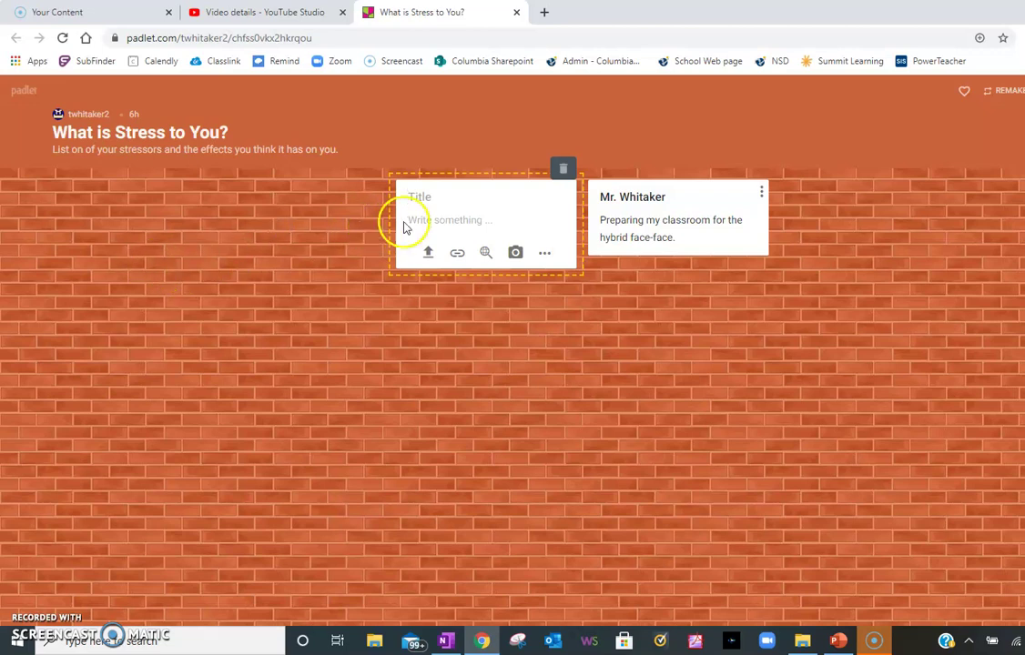
left_click(675, 238)
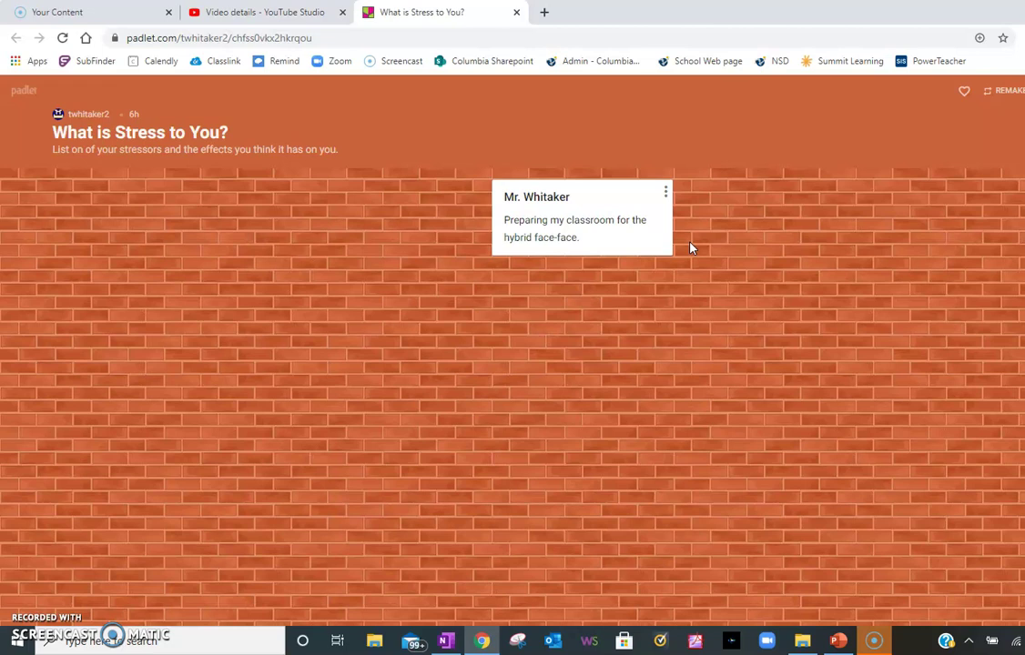
left_click(570, 387)
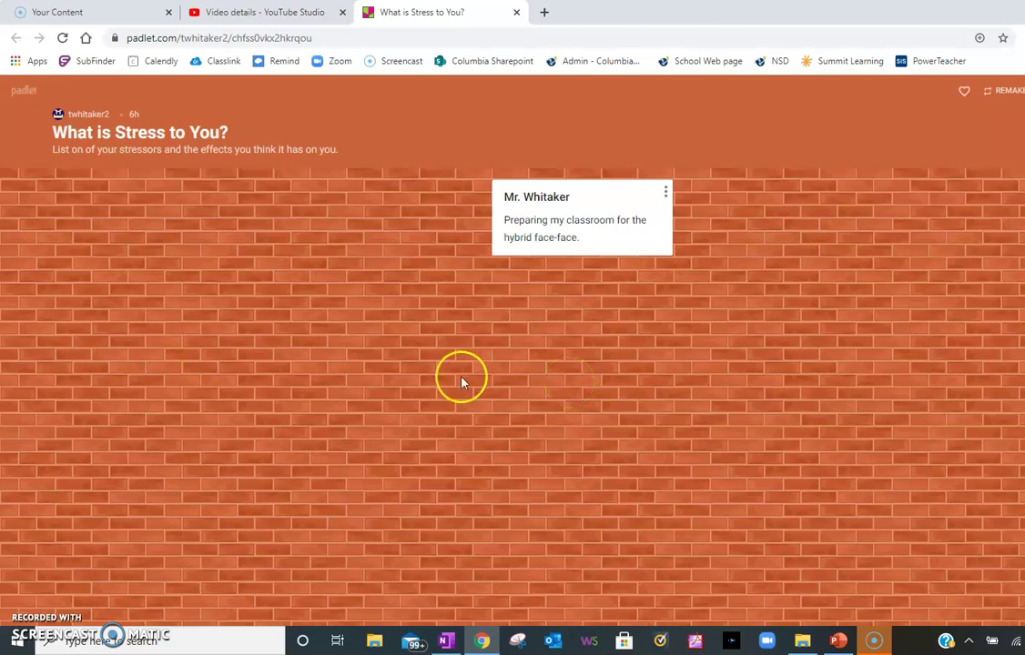
Step: Switch back to the OneNote assignment page, check the Reflection answer line, then return to the top
left_click(446, 640)
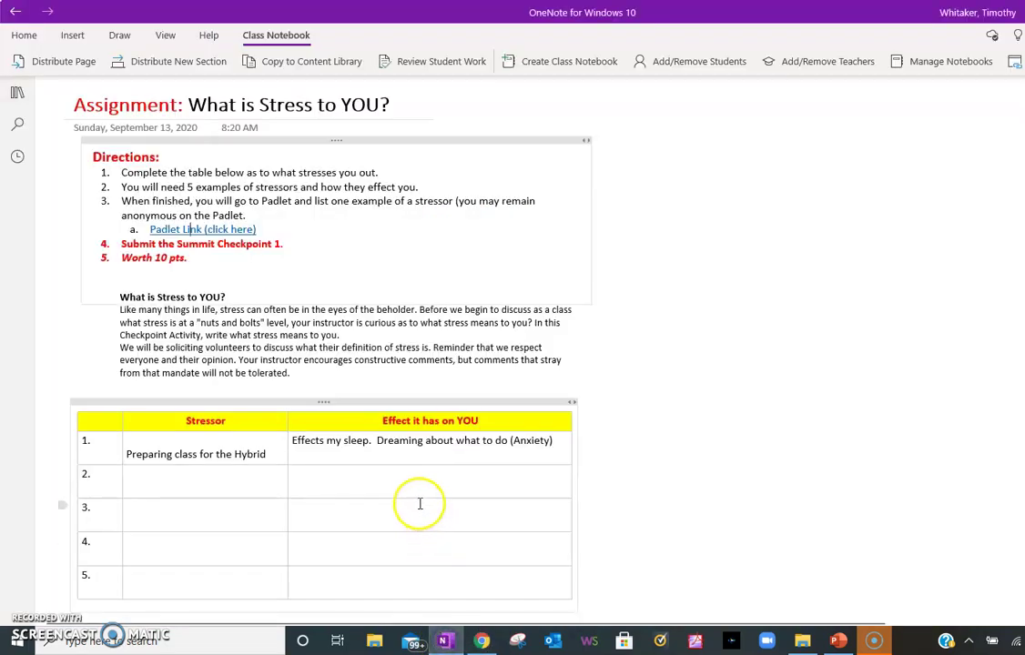
scroll(417, 499, "down", 2)
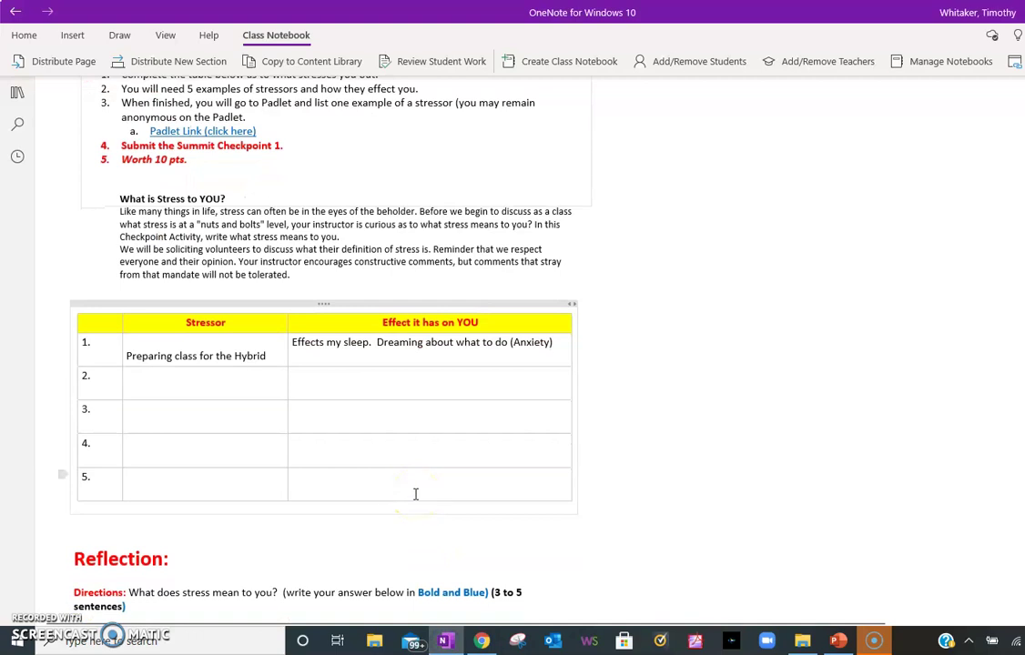
scroll(415, 495, "down", 4)
left_click(112, 439)
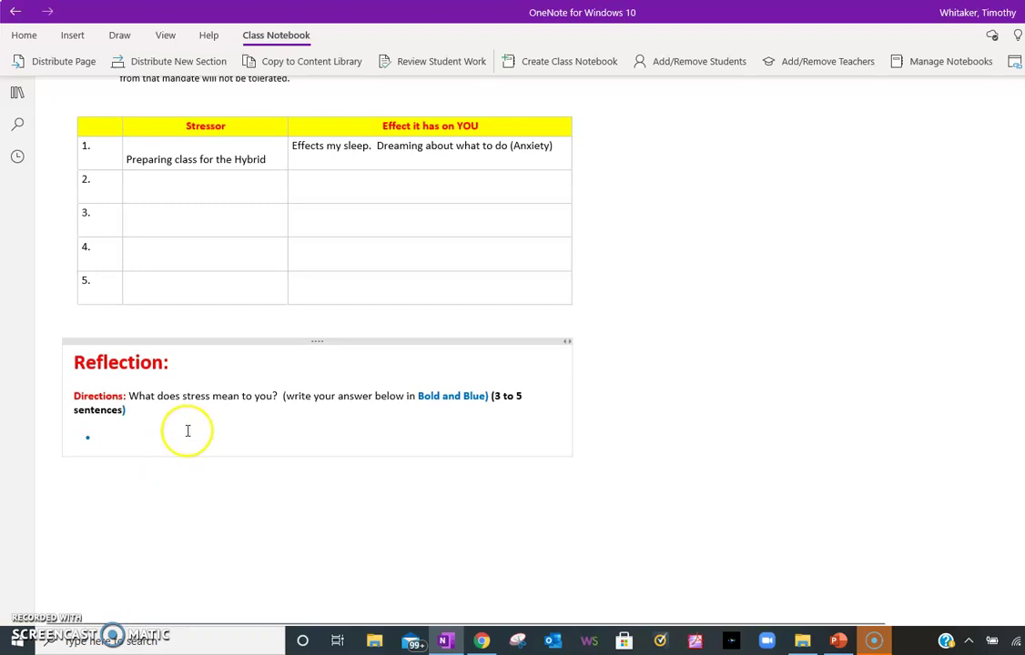
scroll(272, 452, "up", 3)
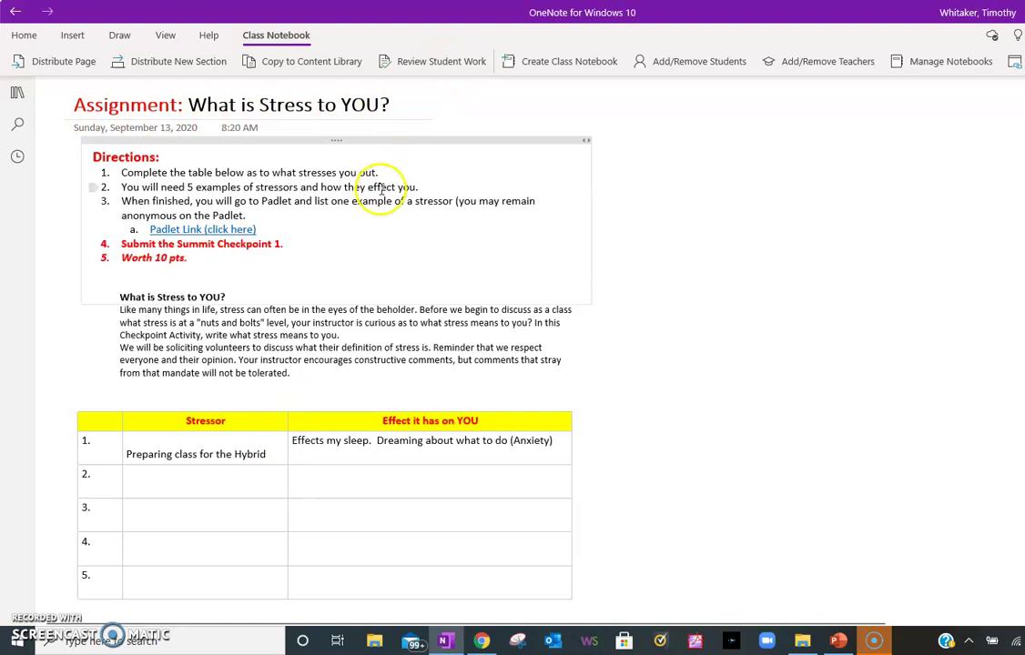
left_click(18, 92)
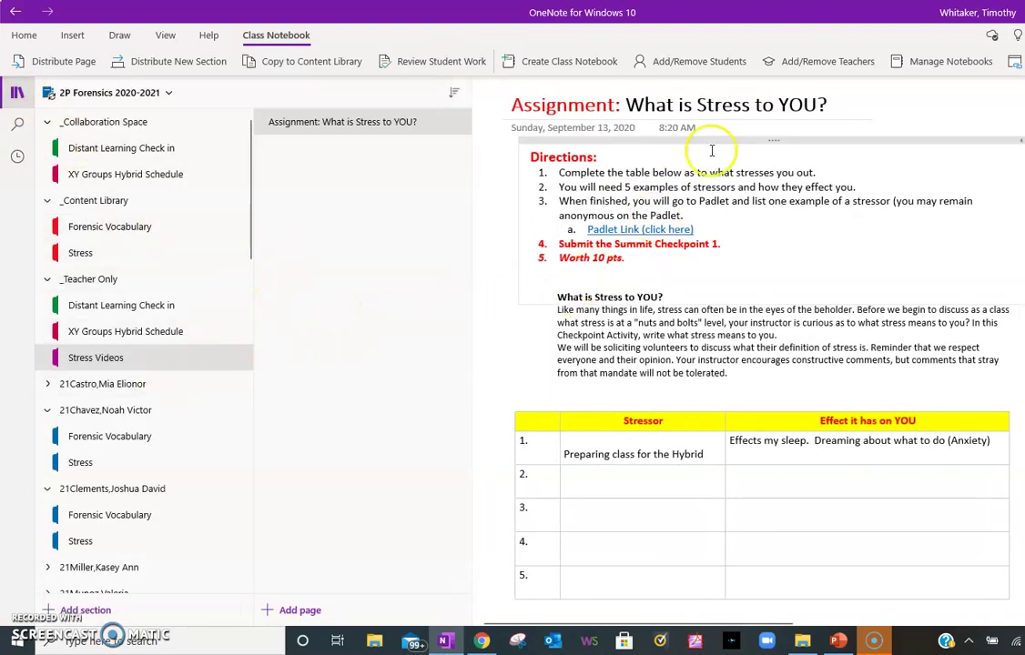
left_click(18, 93)
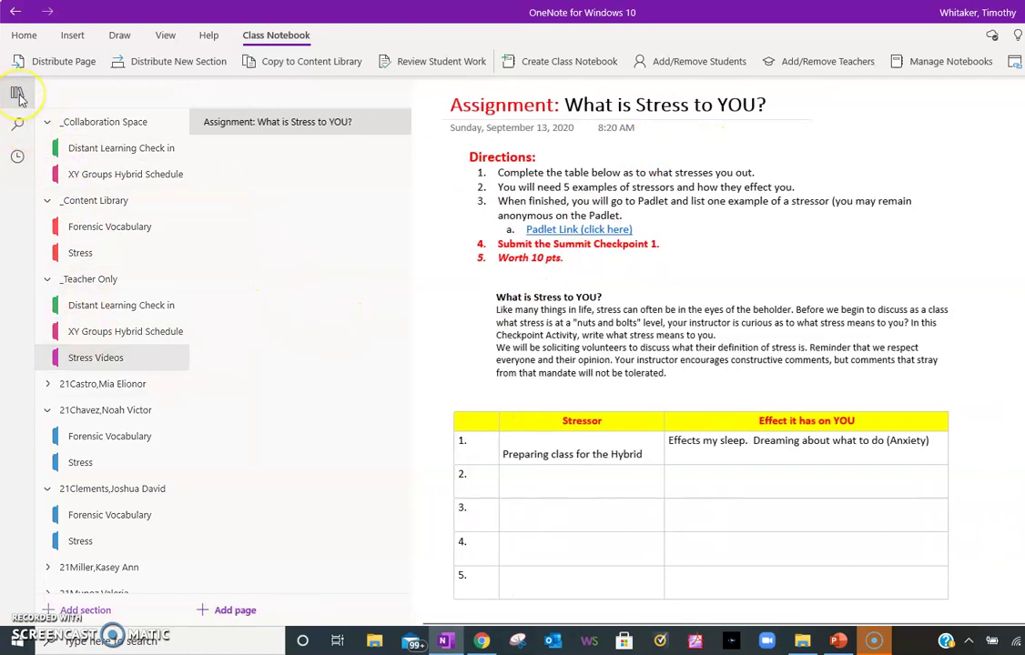